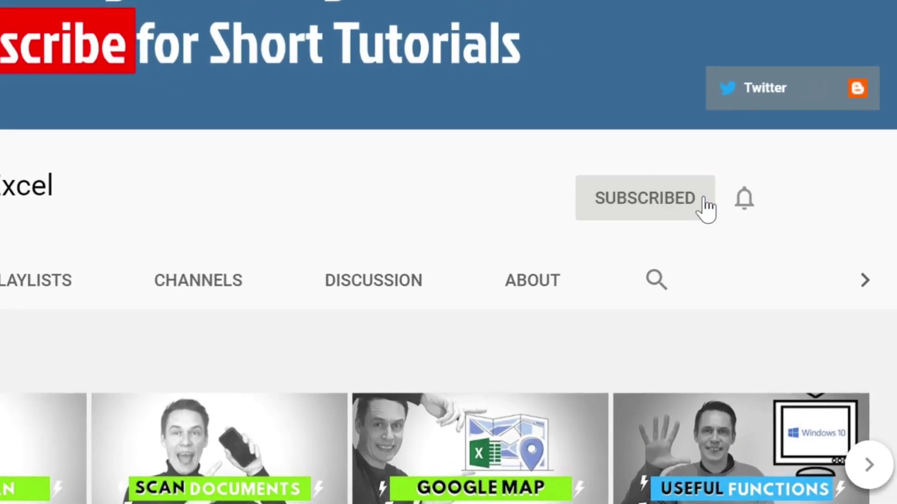
# Step: Show the channel's bell notification choices: All, Personalized and None
pyautogui.click(746, 205)
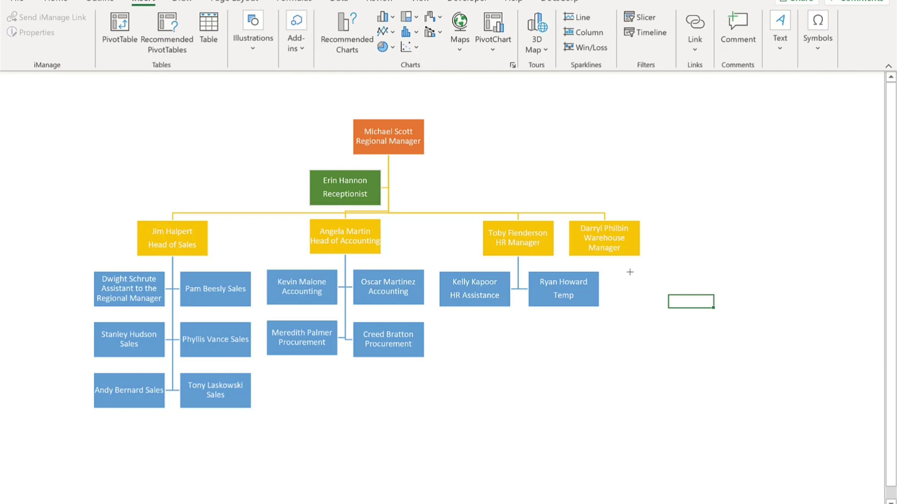
# Step: Draw a new rectangle beside the chart and link it to the Warehouse Manager box with an elbow connector
pyautogui.moveTo(630, 272); pyautogui.dragTo(715, 309)
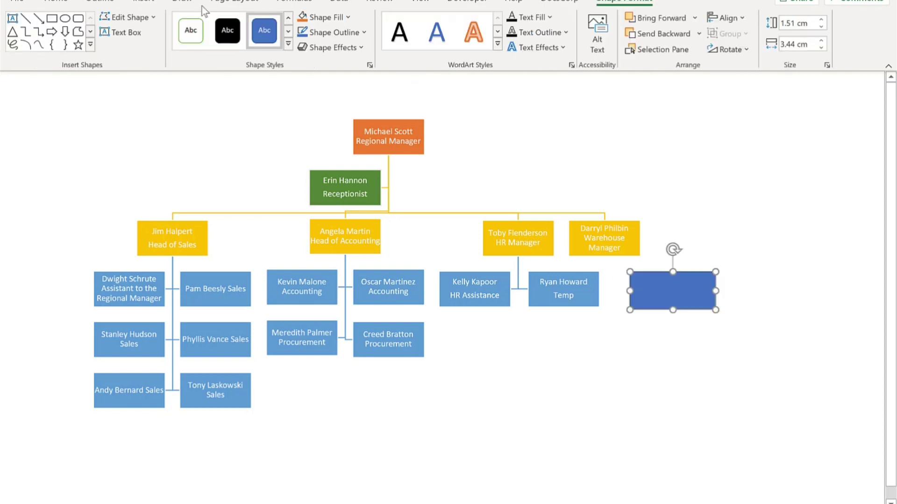
pyautogui.click(38, 31)
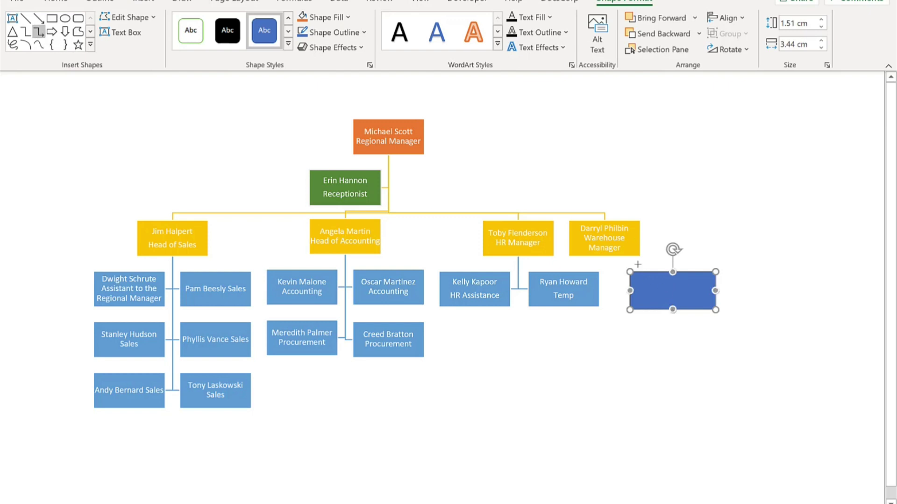
pyautogui.moveTo(604, 255); pyautogui.dragTo(673, 272)
# Step: Label the new box with the employee's name and 'Driver' on a second line
pyautogui.click(670, 293)
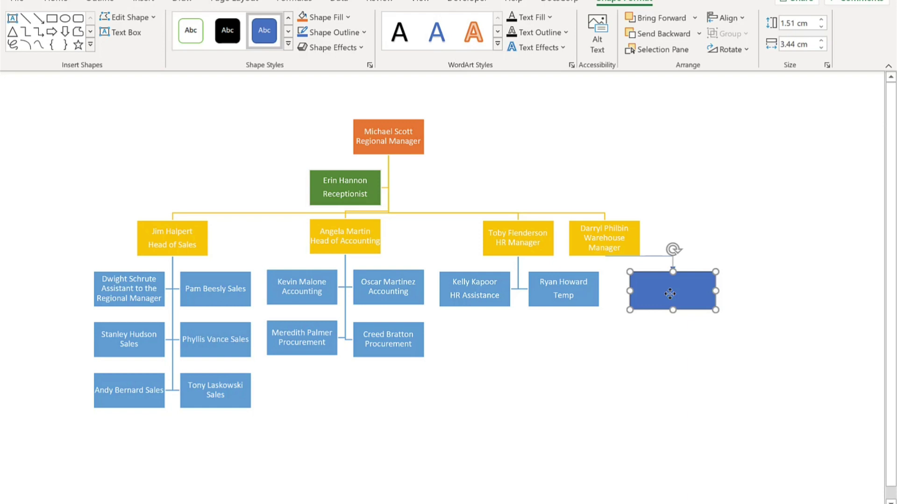
pyautogui.write('Joe Kerr')
pyautogui.press('Return')
pyautogui.write('Driver')
pyautogui.click(537, 336)
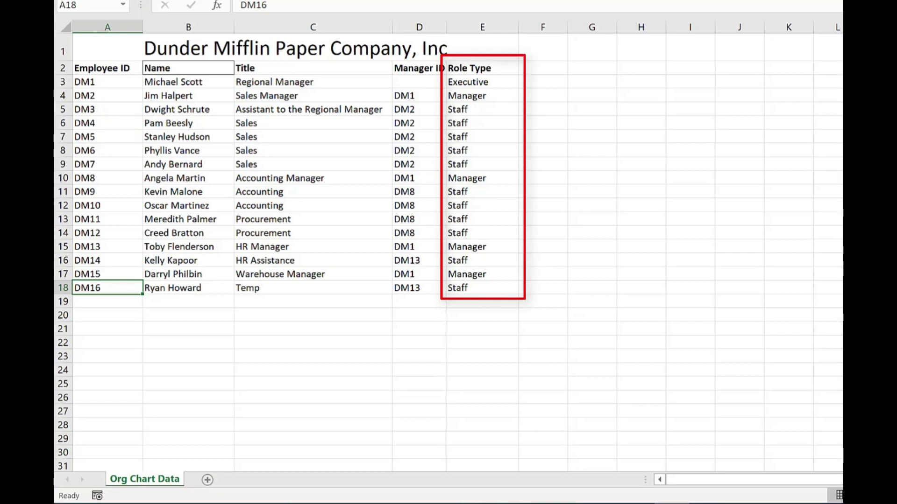
# Step: Add a new blank worksheet and open the Office Add-ins store from Insert
pyautogui.click(210, 480)
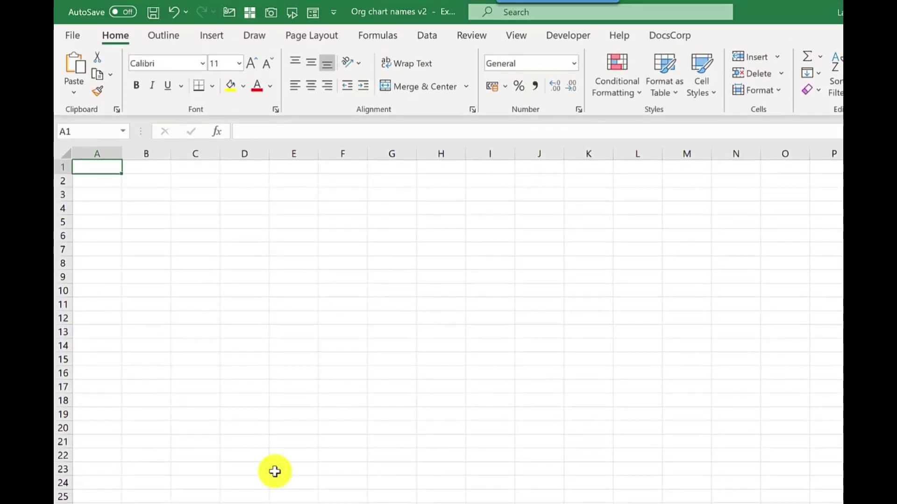
pyautogui.click(214, 35)
pyautogui.click(379, 81)
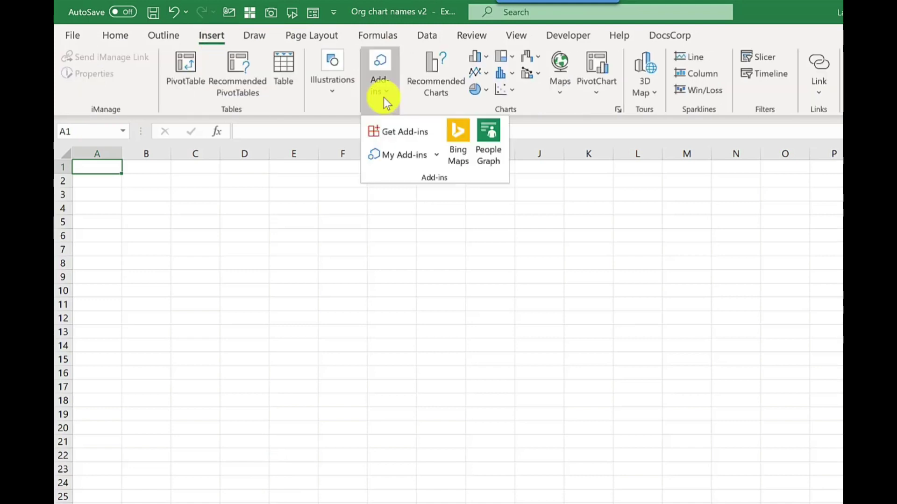
pyautogui.click(391, 131)
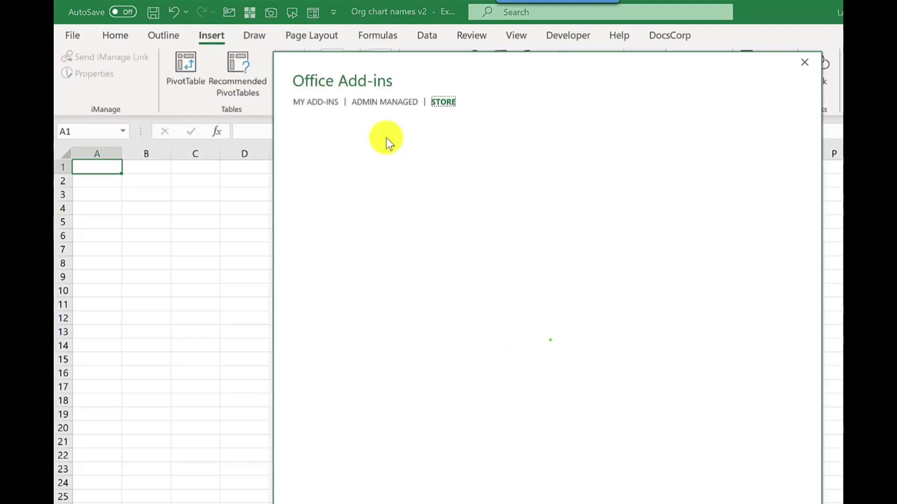
# Step: Search the store for 'visio' and install Microsoft Visio Data Visualizer, accepting the terms
pyautogui.click(327, 162)
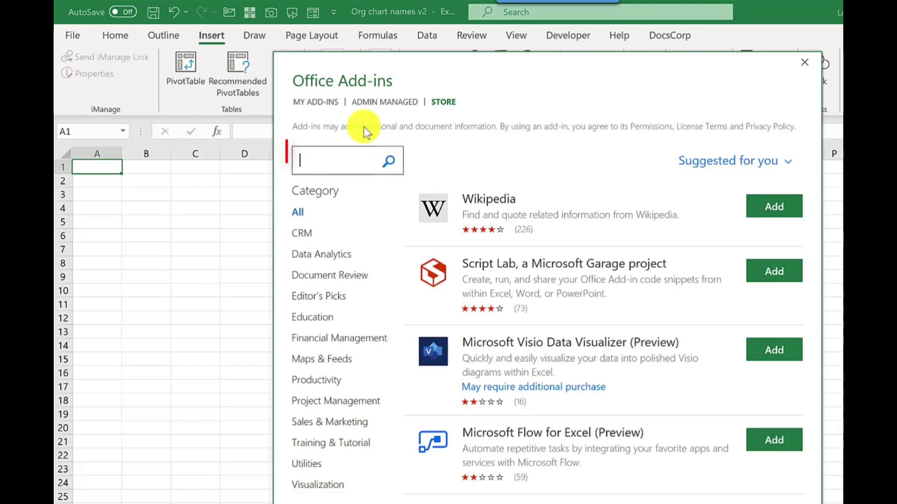
pyautogui.write('visi')
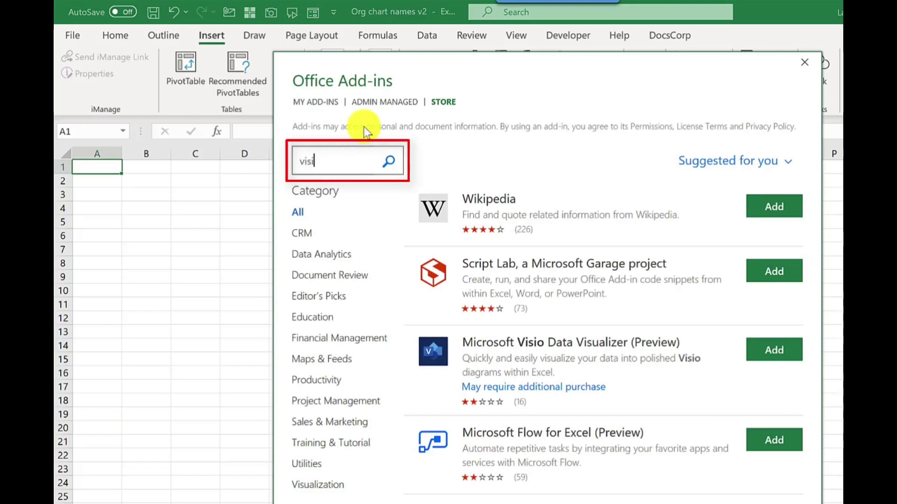
pyautogui.write('o')
pyautogui.press('Return')
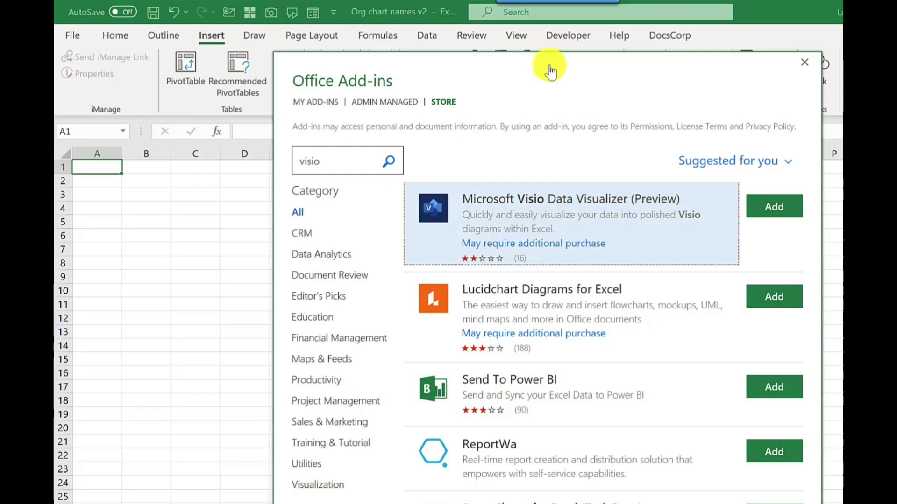
pyautogui.click(783, 201)
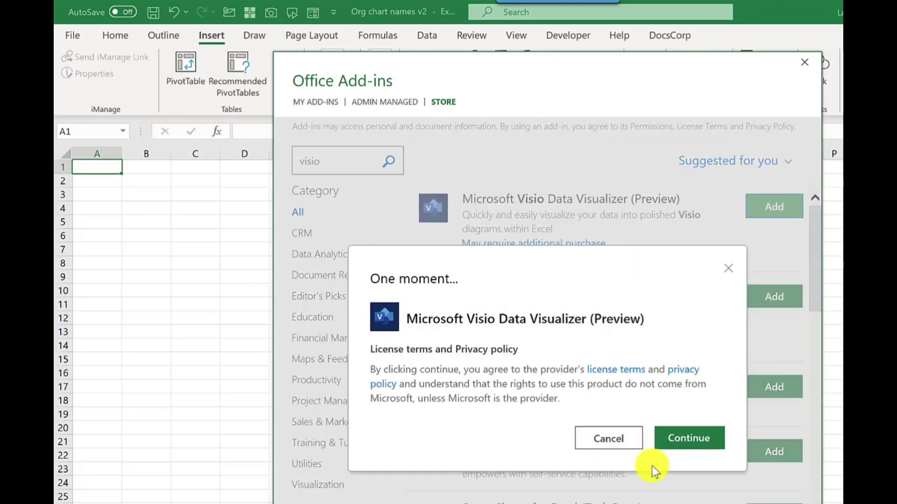
pyautogui.click(690, 442)
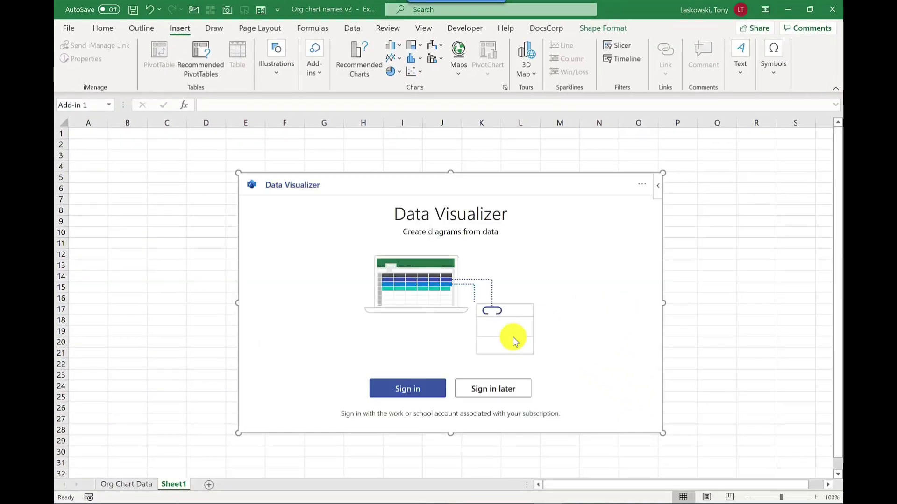
# Step: Sign in to Data Visualizer and choose the Organization Chart template category
pyautogui.click(411, 392)
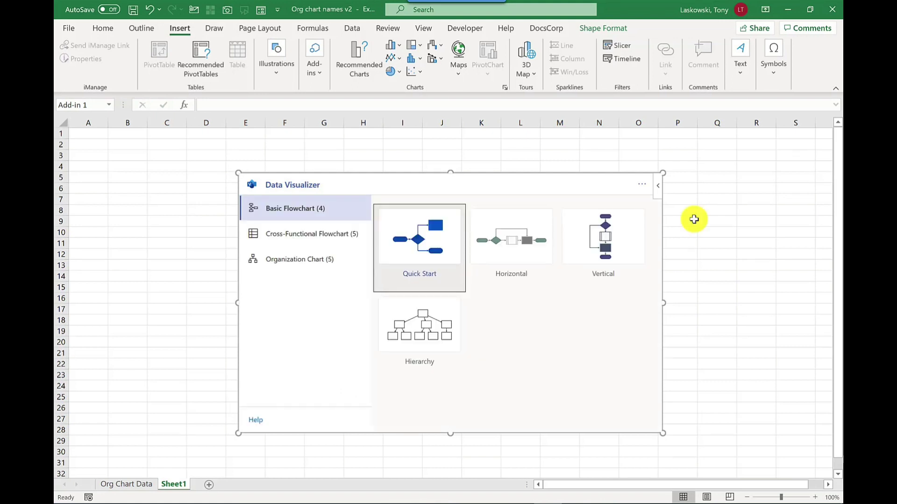
pyautogui.click(303, 235)
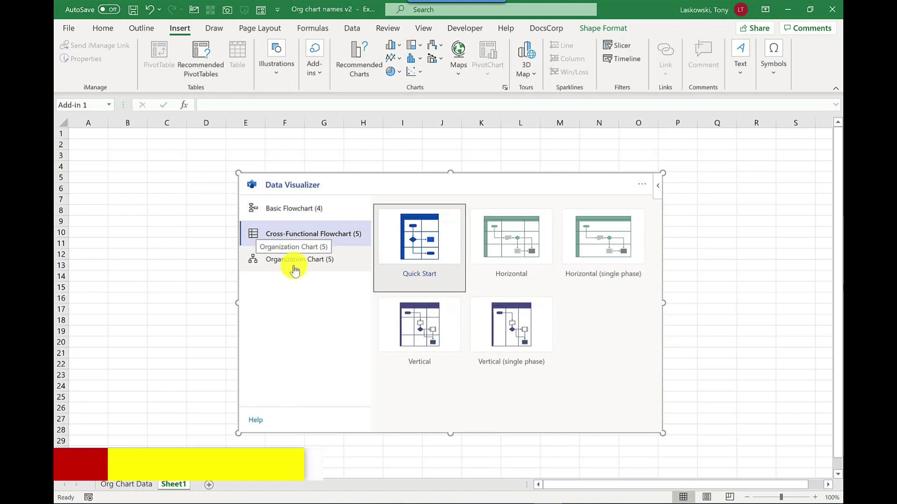
pyautogui.click(322, 265)
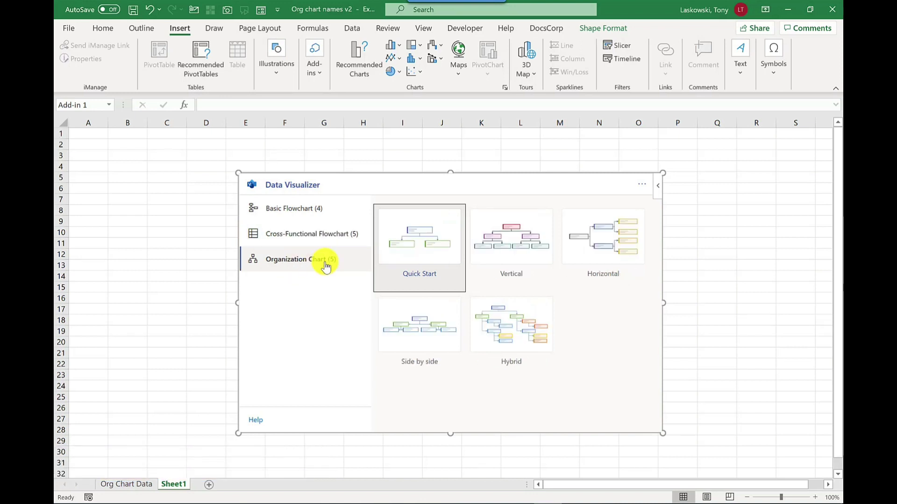
# Step: Generate the Hybrid org chart with its sample table and zoom out to see it all
pyautogui.click(511, 325)
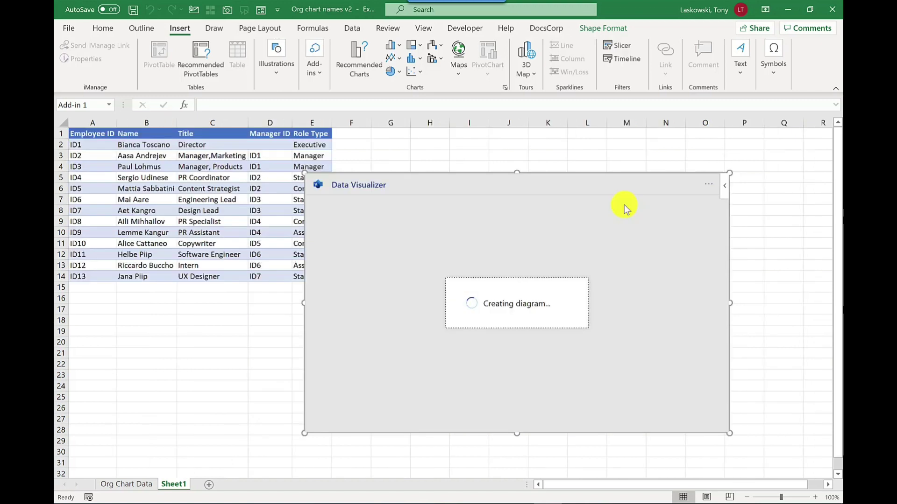
pyautogui.moveTo(781, 496); pyautogui.dragTo(775, 497)
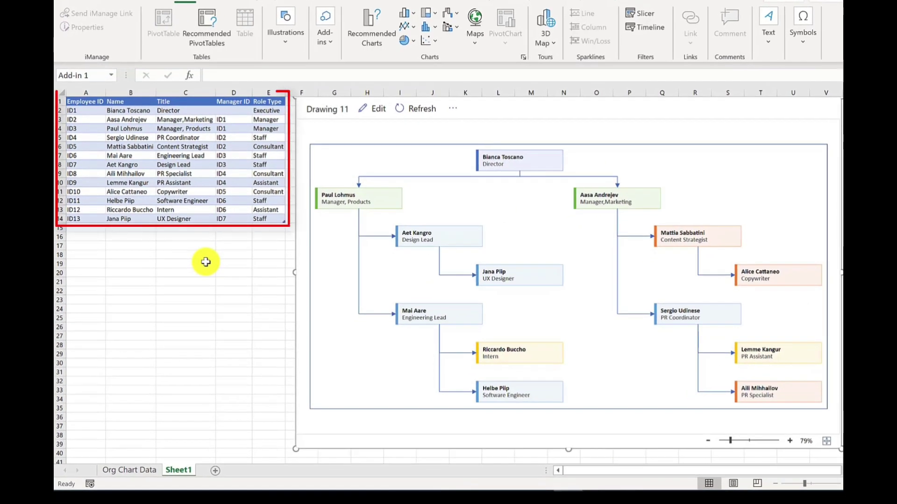
pyautogui.press('Escape')
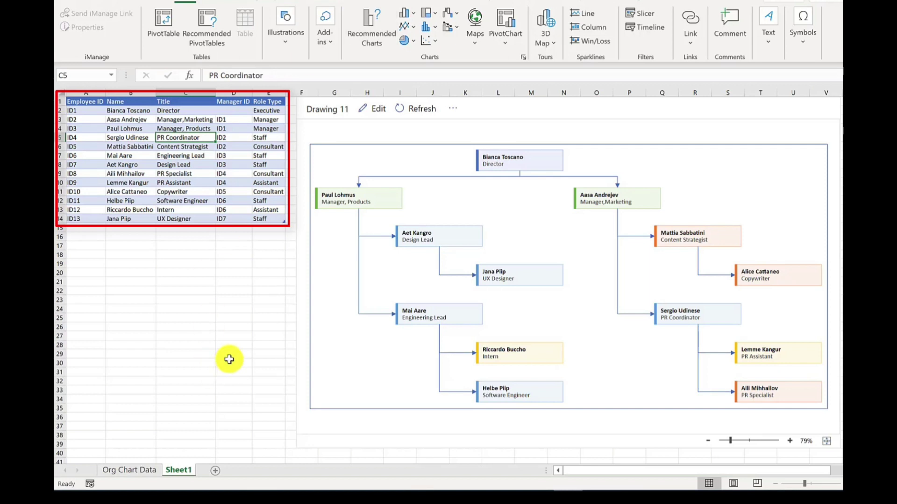
# Step: Copy the employee rows A3:E18 from the Org Chart Data sheet
pyautogui.click(125, 472)
pyautogui.moveTo(88, 140)
pyautogui.mouseDown()
pyautogui.moveTo(377, 273)
pyautogui.moveTo(392, 312)
pyautogui.mouseUp()
pyautogui.hotkey('ctrl', 'c')
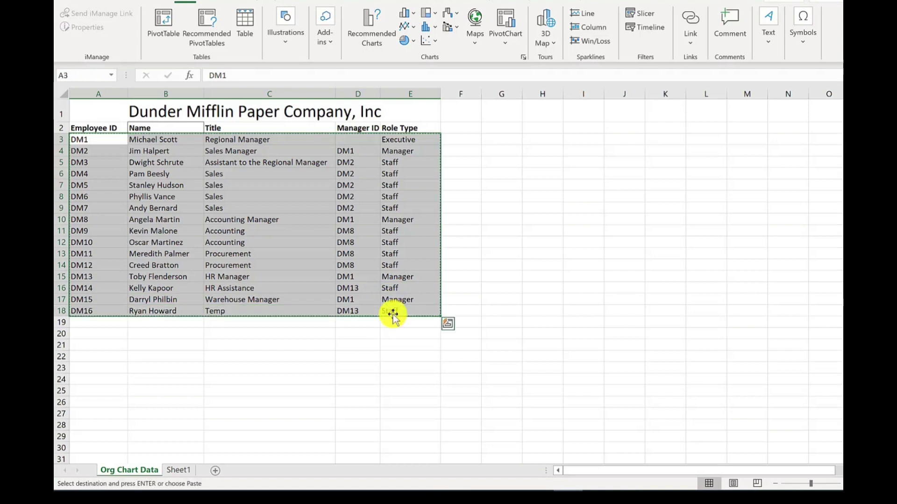
# Step: Paste the employees into Sheet1 at A1 and refresh the org chart
pyautogui.click(179, 470)
pyautogui.click(85, 102)
pyautogui.hotkey('ctrl', 'v')
pyautogui.click(185, 165)
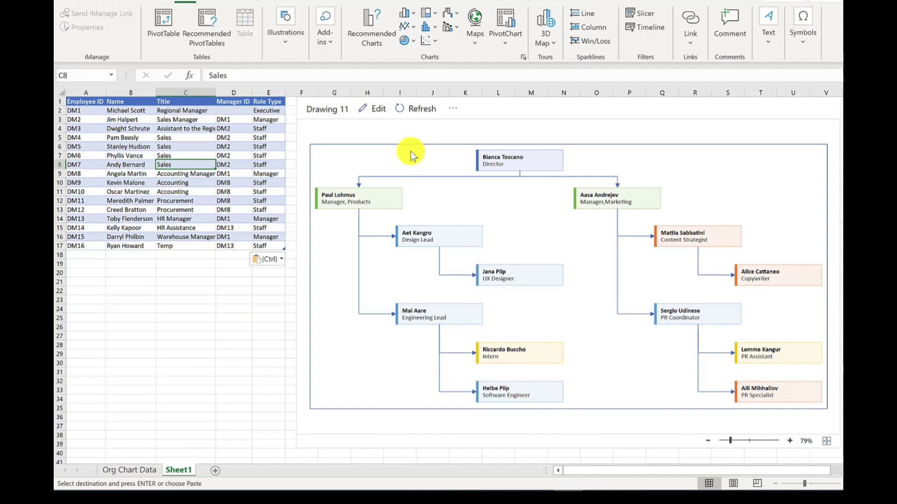
pyautogui.click(421, 116)
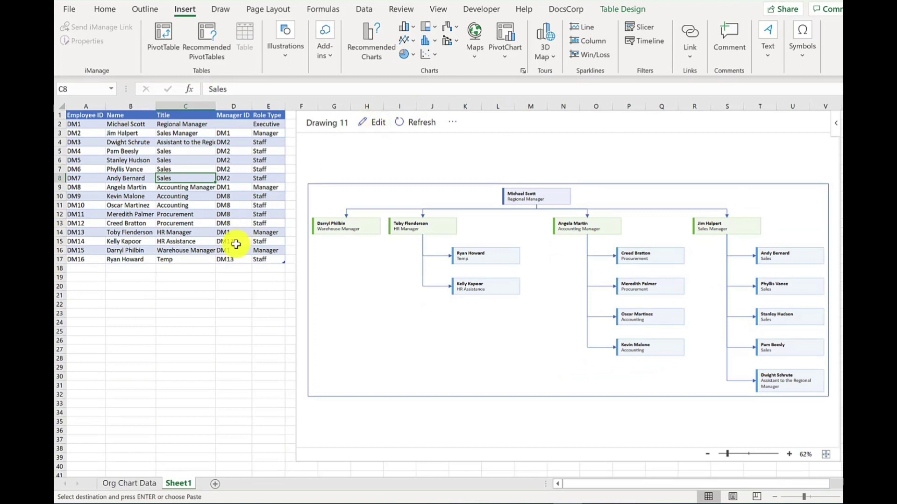
# Step: Set the temp's manager ID in D17 to DM2 and refresh the org chart
pyautogui.click(232, 260)
pyautogui.hotkey('ctrl', 'v')
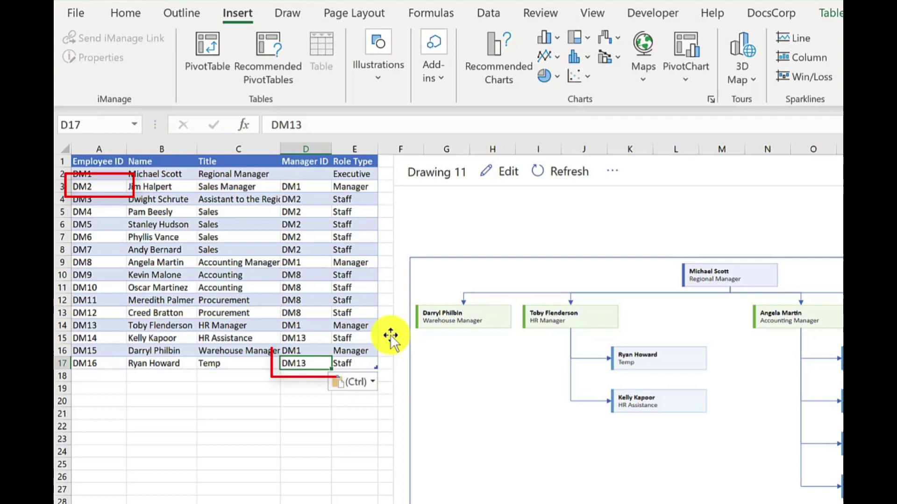
pyautogui.write('DM2')
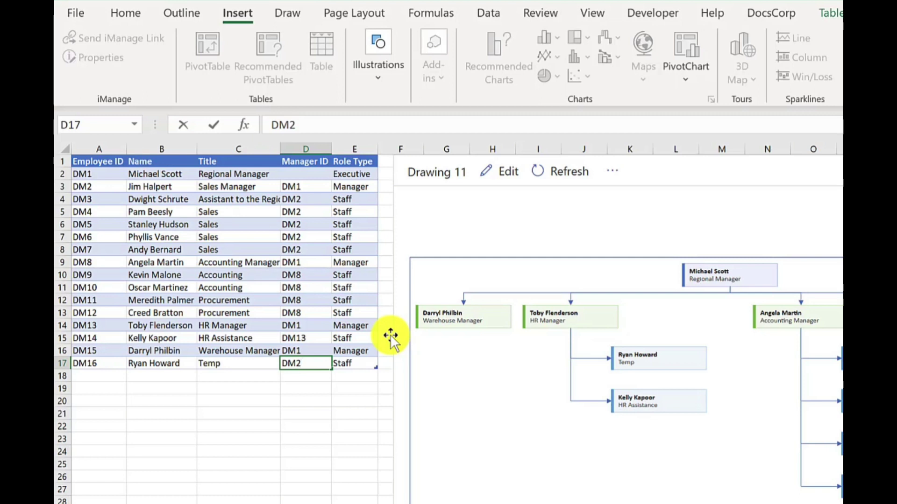
pyautogui.press('Return')
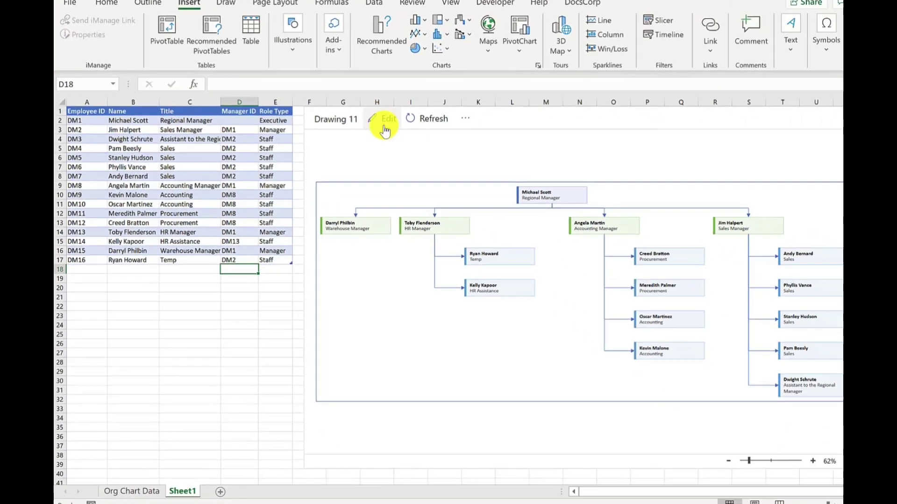
pyautogui.click(433, 121)
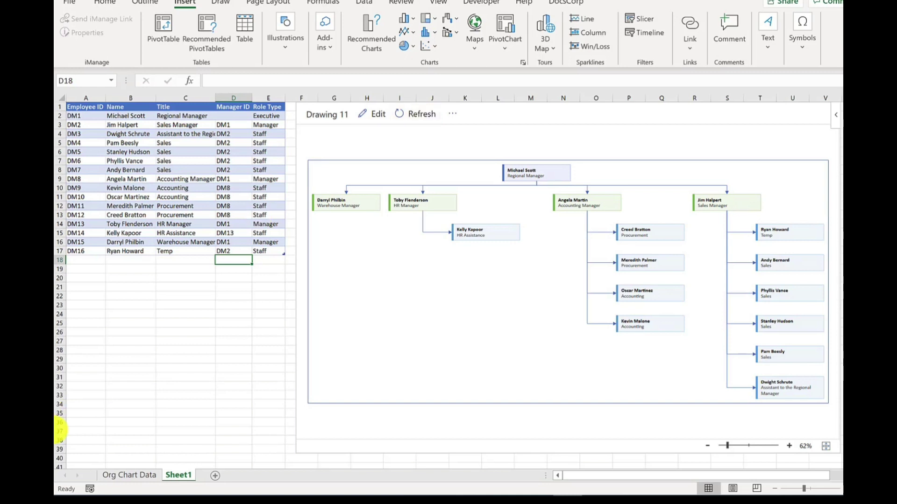
# Step: Change the temp's manager ID in D17 to DM7 and refresh the chart
pyautogui.click(231, 251)
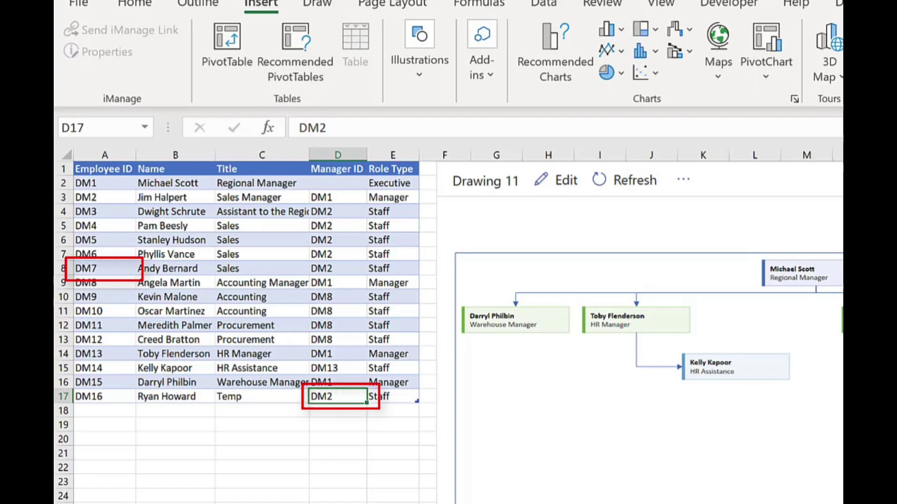
pyautogui.write('DM7')
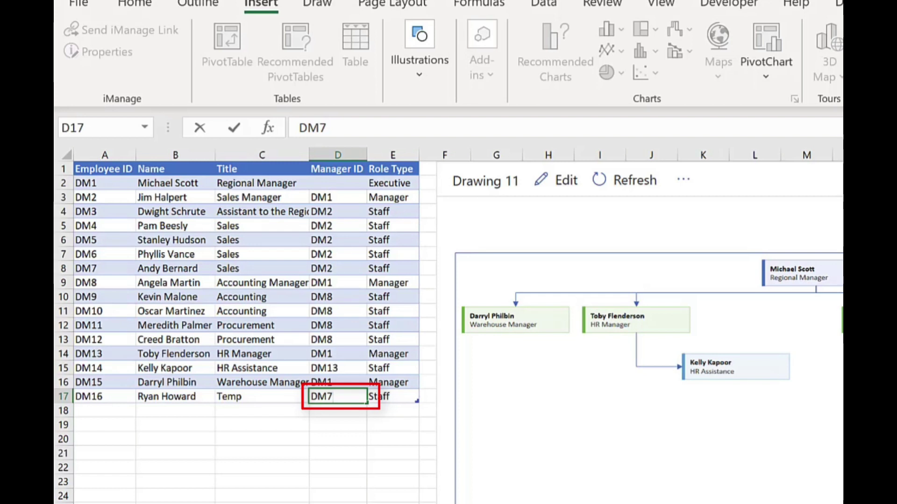
pyautogui.press('Return')
pyautogui.click(626, 179)
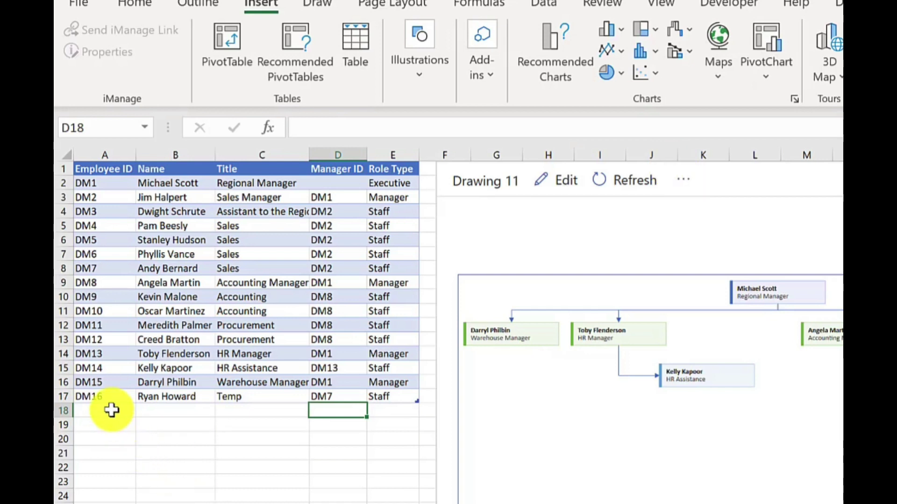
pyautogui.click(112, 410)
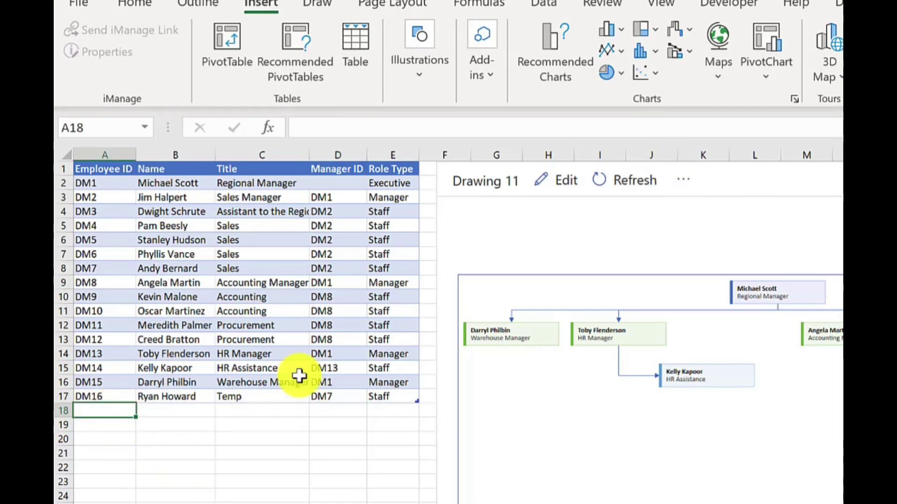
# Step: Enter new hire row 18: DM17, the employee's name, Delivery Drive, DM15, Staff; refresh the chart
pyautogui.write('DM1')
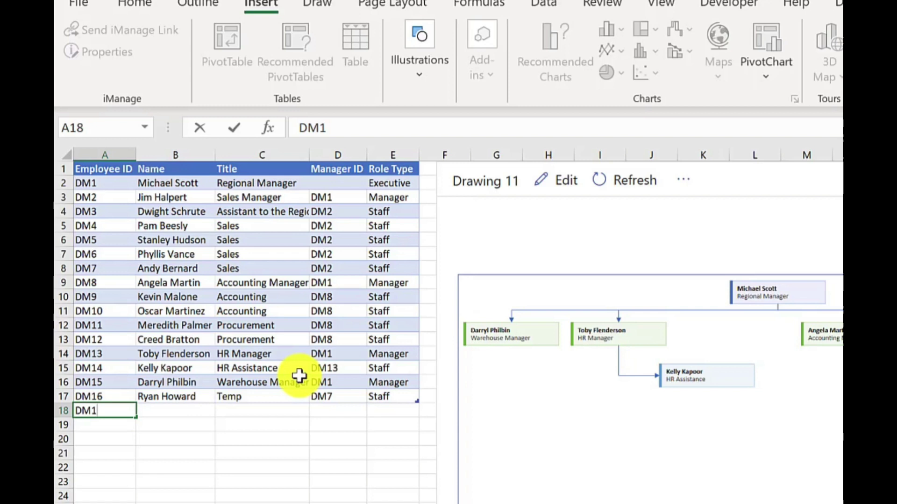
pyautogui.write('7')
pyautogui.press('Tab')
pyautogui.press('Tab')
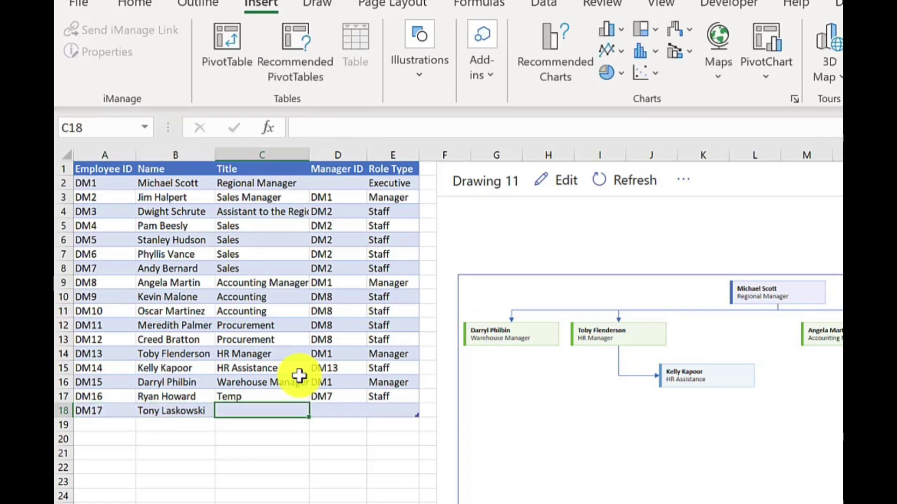
pyautogui.write('Delivery Drive')
pyautogui.press('Tab')
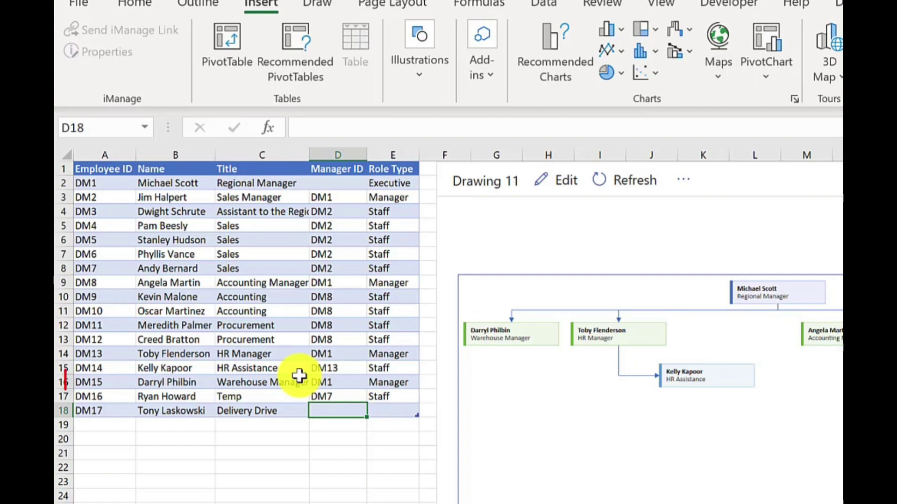
pyautogui.write('S')
pyautogui.press('BackSpace')
pyautogui.write('D')
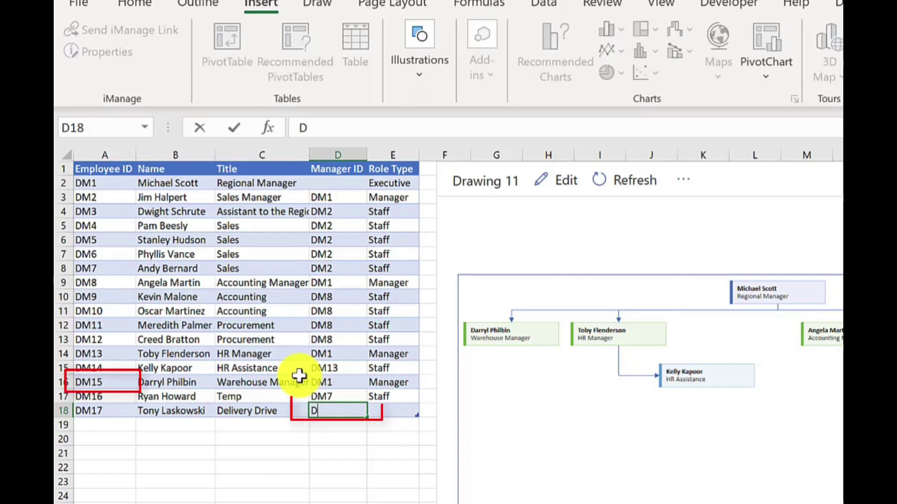
pyautogui.write('M15')
pyautogui.press('Tab')
pyautogui.write('Staff')
pyautogui.press('Return')
pyautogui.click(626, 181)
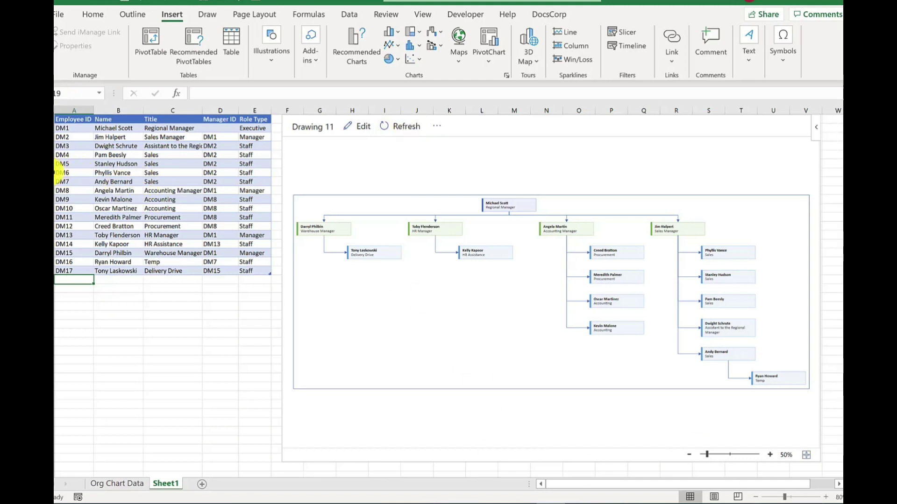
# Step: Delete row 7, the DM6 Sales staff member, and refresh the org chart
pyautogui.click(55, 173)
pyautogui.rightClick(55, 173)
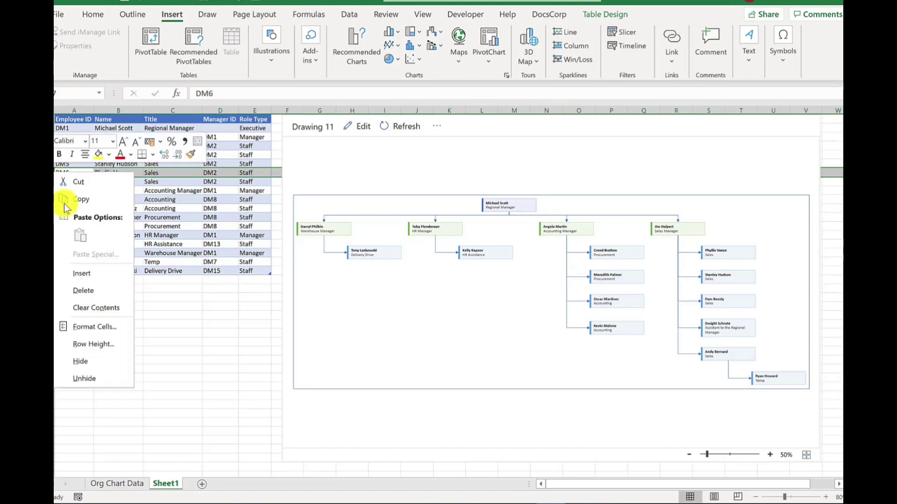
pyautogui.click(86, 291)
pyautogui.click(406, 128)
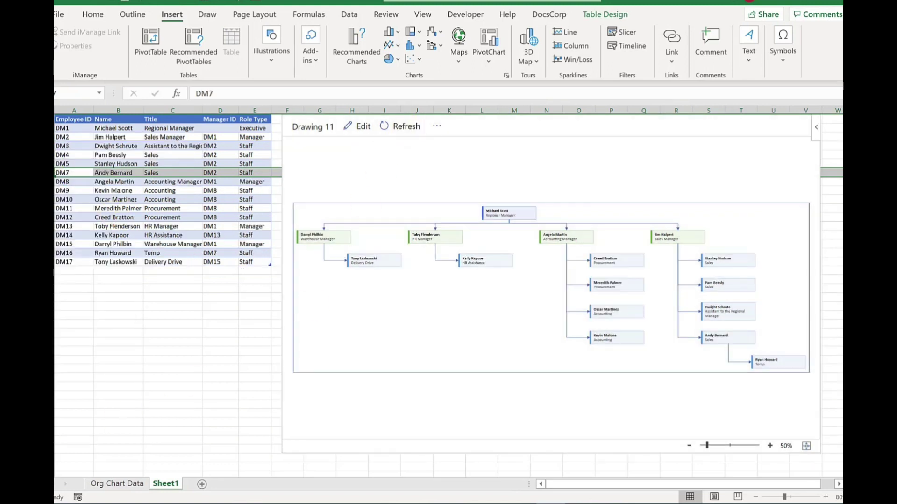
pyautogui.click(116, 182)
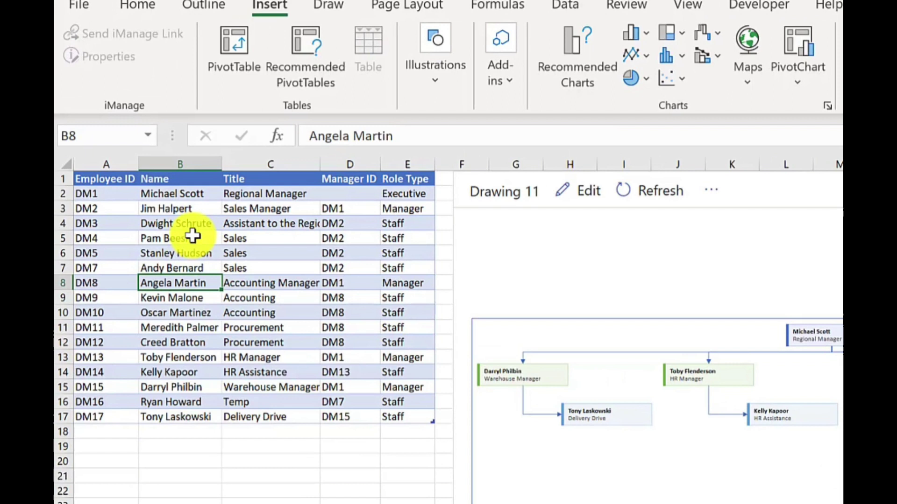
# Step: Clear DM4's employee name, set its role type to Vacancy, and refresh the org chart
pyautogui.click(193, 238)
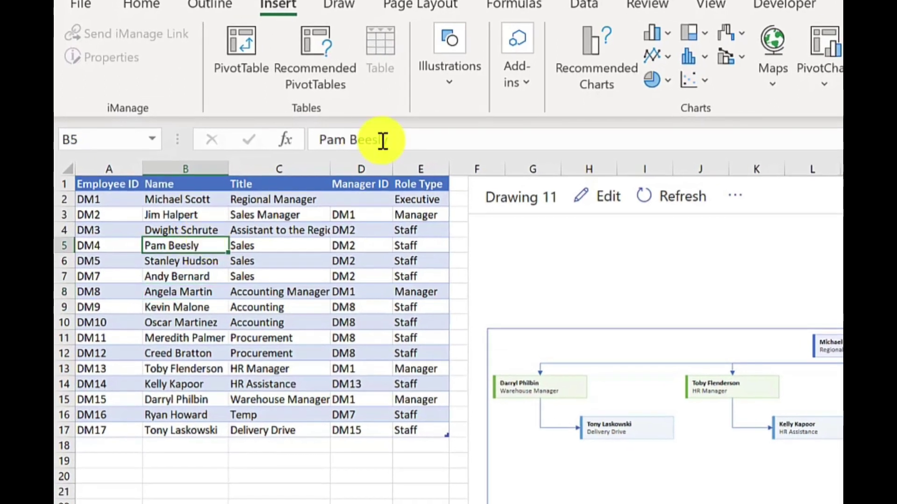
pyautogui.press('Delete')
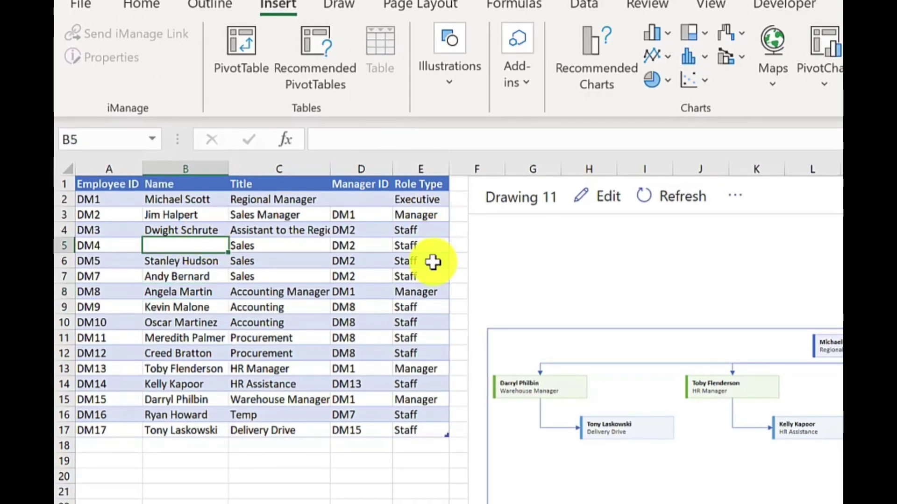
pyautogui.click(427, 246)
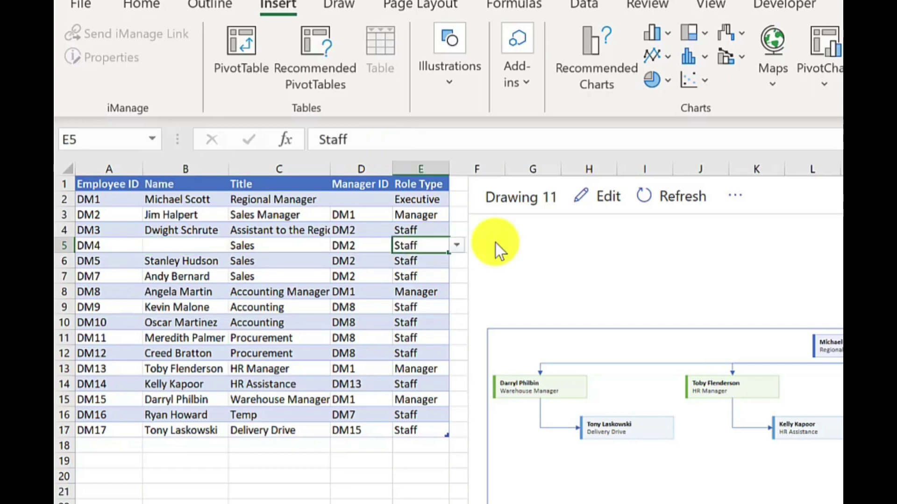
pyautogui.click(459, 242)
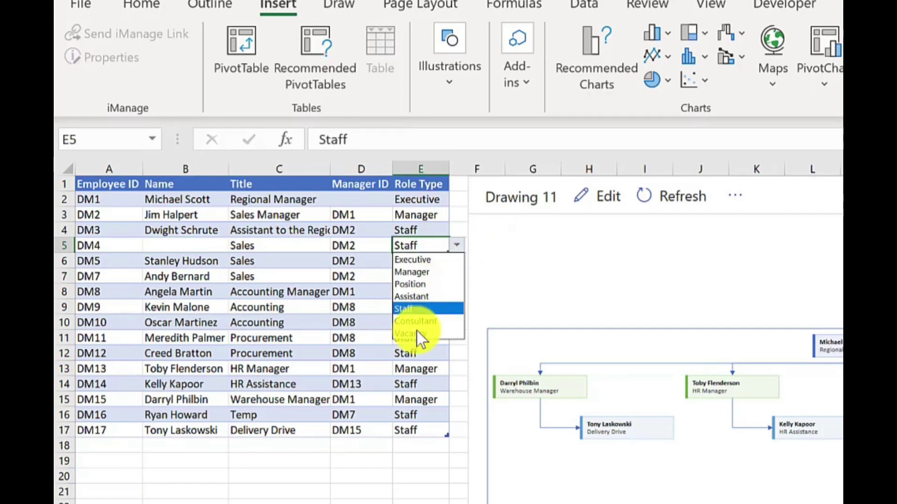
pyautogui.click(416, 331)
pyautogui.click(432, 112)
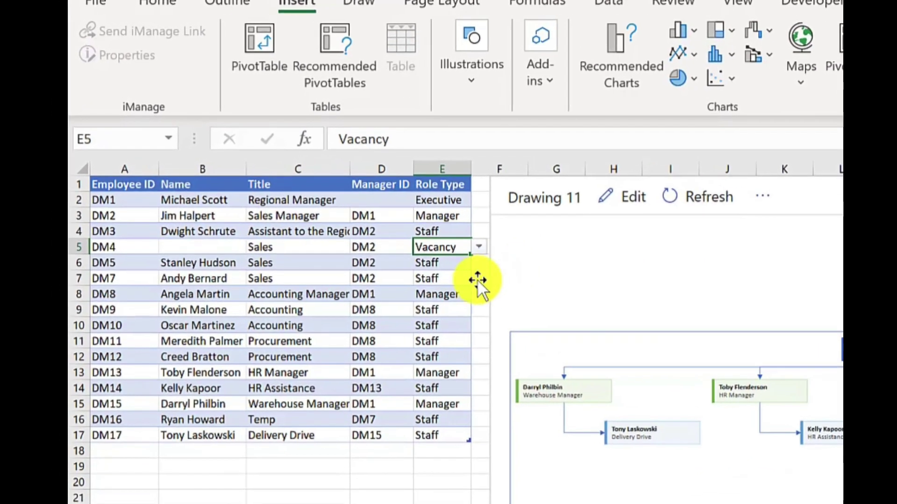
# Step: Set DM3's role type in E4 to Assistant and refresh the diagram
pyautogui.click(401, 248)
pyautogui.click(479, 294)
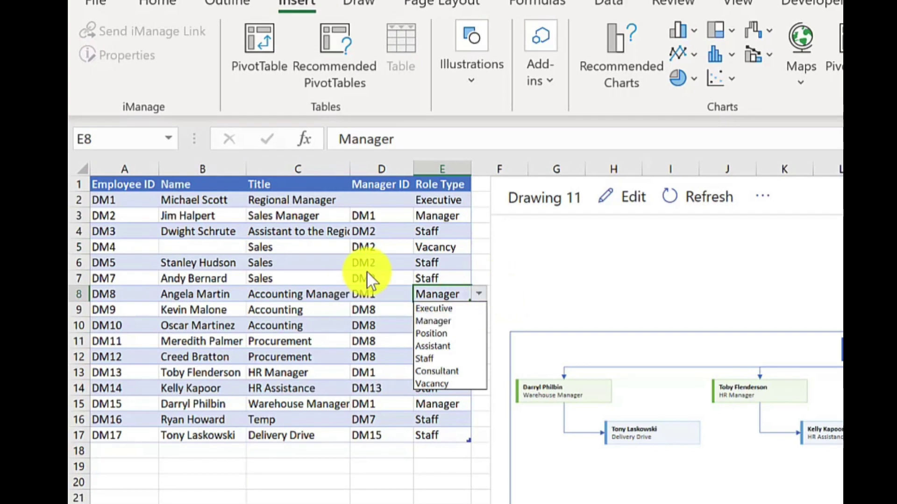
pyautogui.click(448, 230)
pyautogui.click(478, 232)
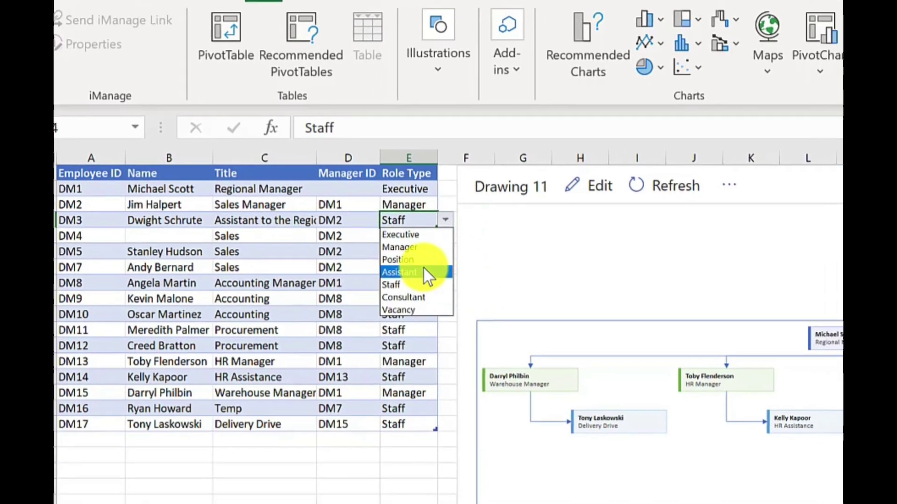
pyautogui.click(422, 273)
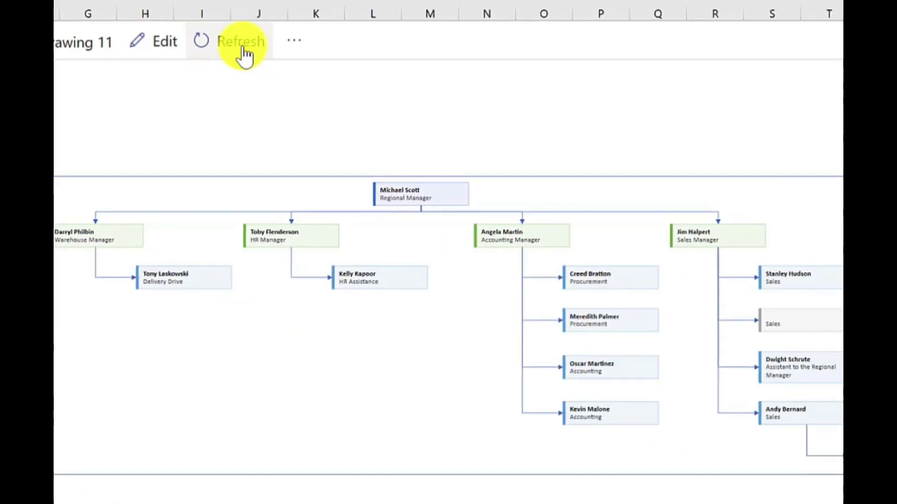
pyautogui.click(675, 185)
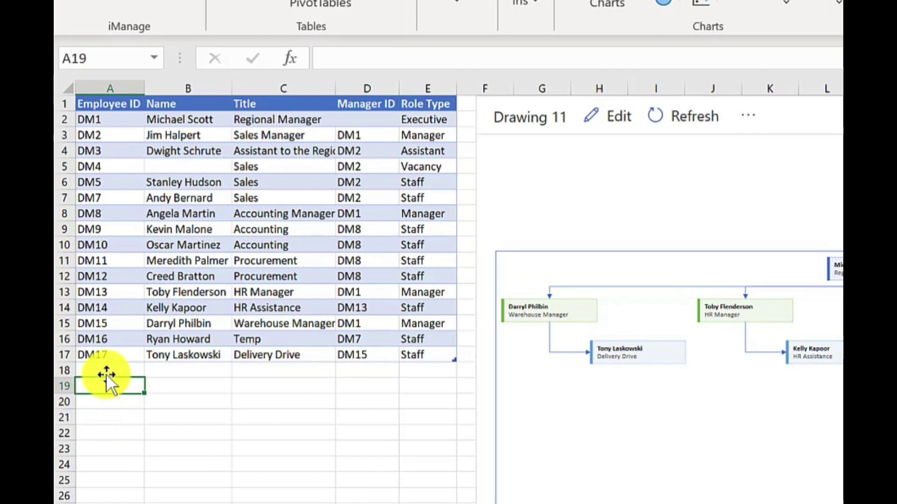
# Step: Add row 18: ID DM17, the new employee's name, HR Assistant, manager DM13, role Staff
pyautogui.click(104, 370)
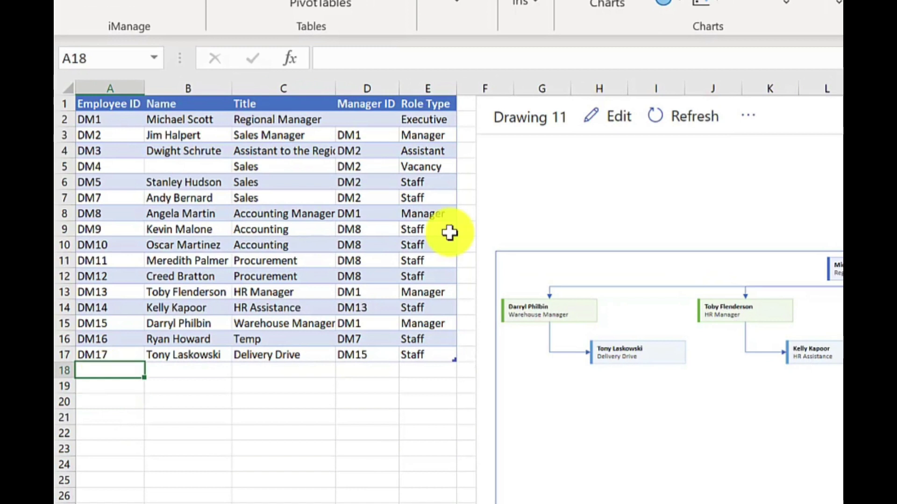
pyautogui.write('DM17')
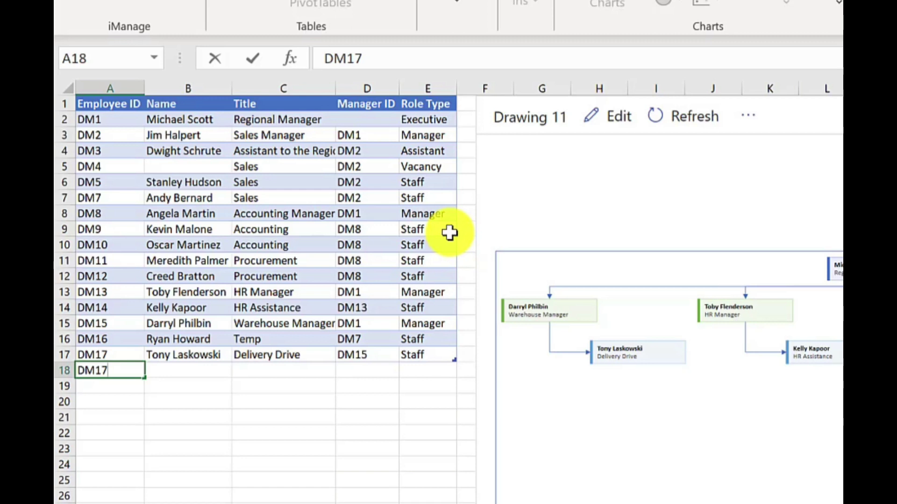
pyautogui.press('Tab')
pyautogui.write('Edward Nigma')
pyautogui.press('Tab')
pyautogui.write('HR Assistant')
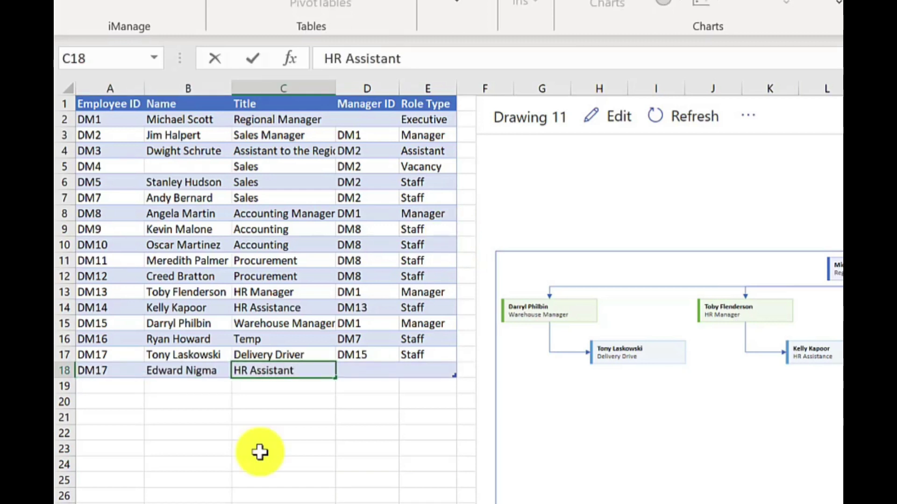
pyautogui.press('Tab')
pyautogui.write('DM13')
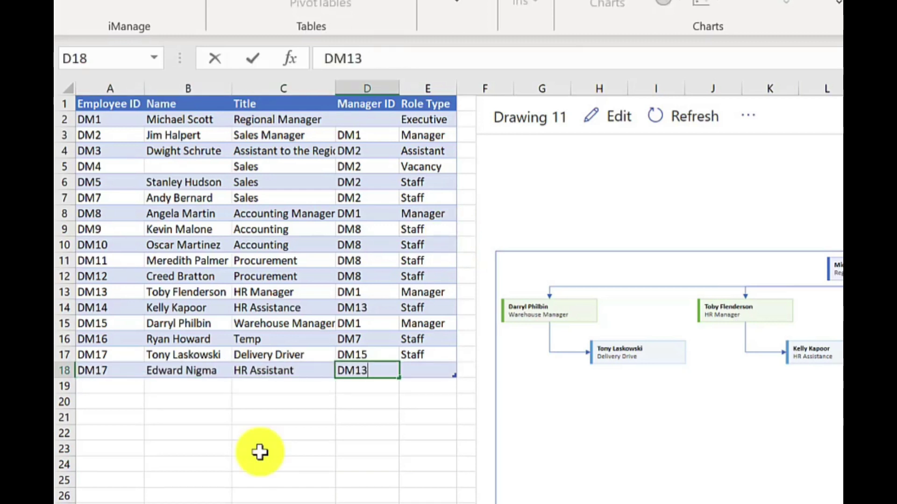
pyautogui.press('Tab')
pyautogui.write('Staff')
# Step: Correct row 14's title from 'HR Assistance' to 'HR Assistant' and refresh the diagram
pyautogui.click(280, 307)
pyautogui.write('HR Assistant')
pyautogui.click(283, 370)
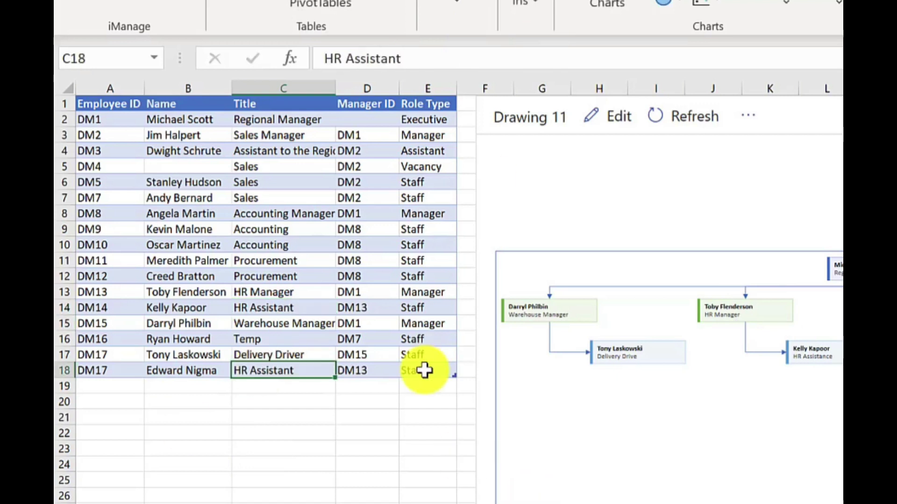
pyautogui.click(424, 371)
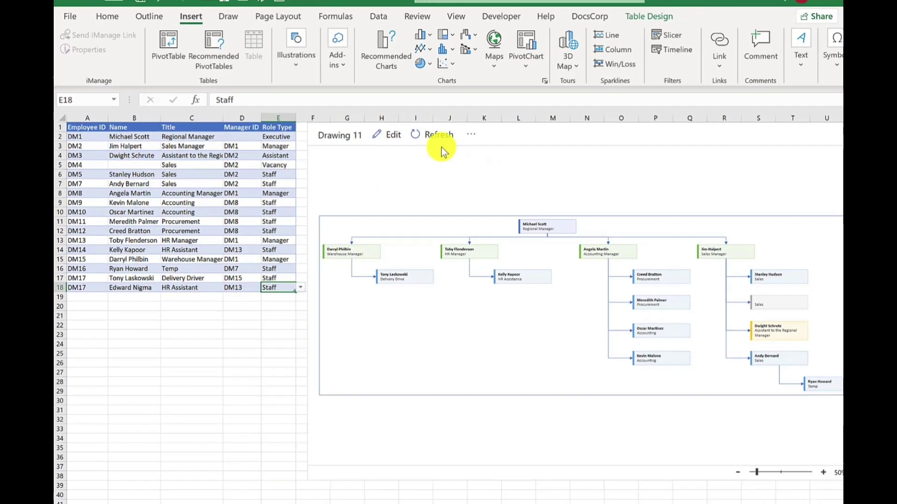
pyautogui.click(695, 123)
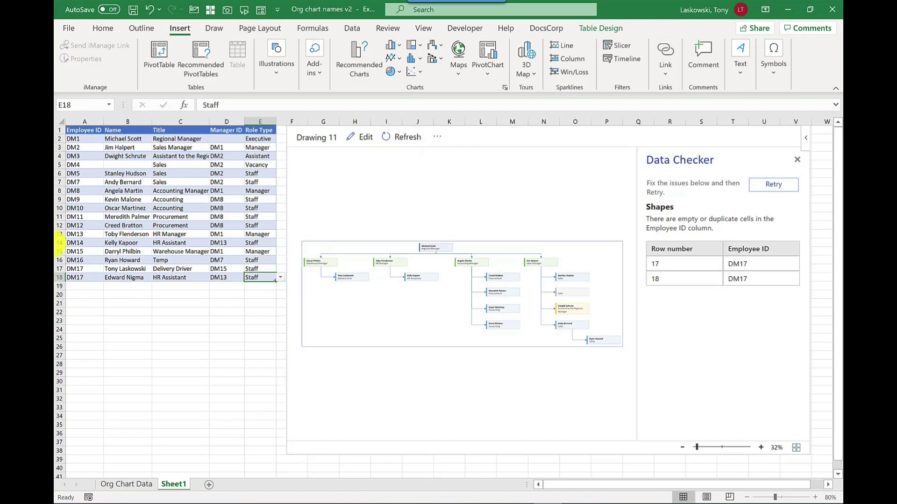
# Step: Change row 18's duplicate ID to DM18 and retry the diagram update
pyautogui.click(76, 278)
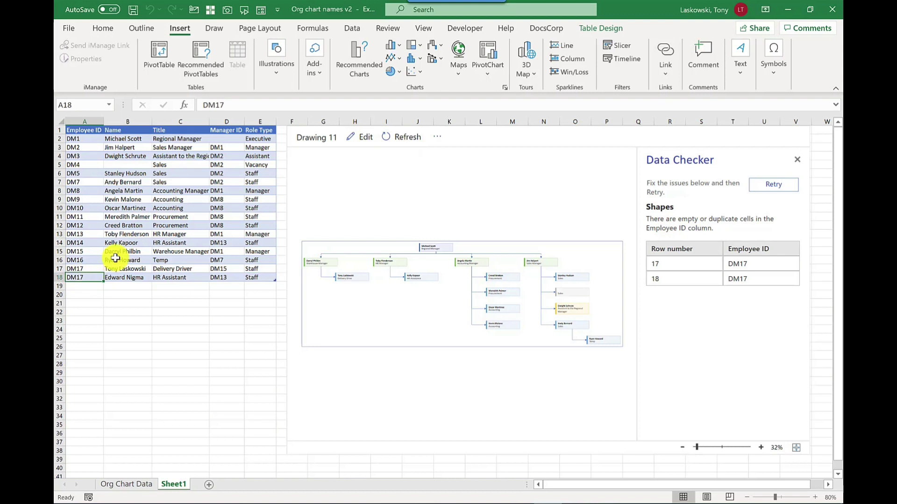
pyautogui.write('DM18')
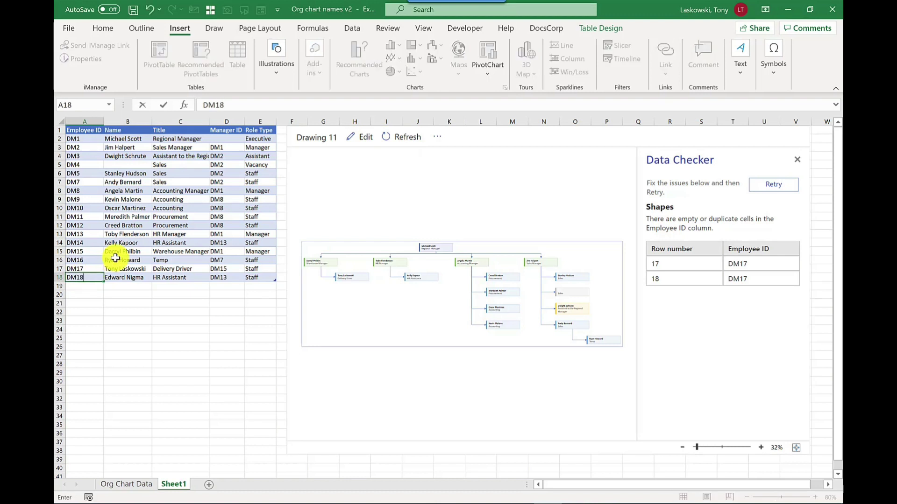
pyautogui.press('Return')
pyautogui.click(770, 186)
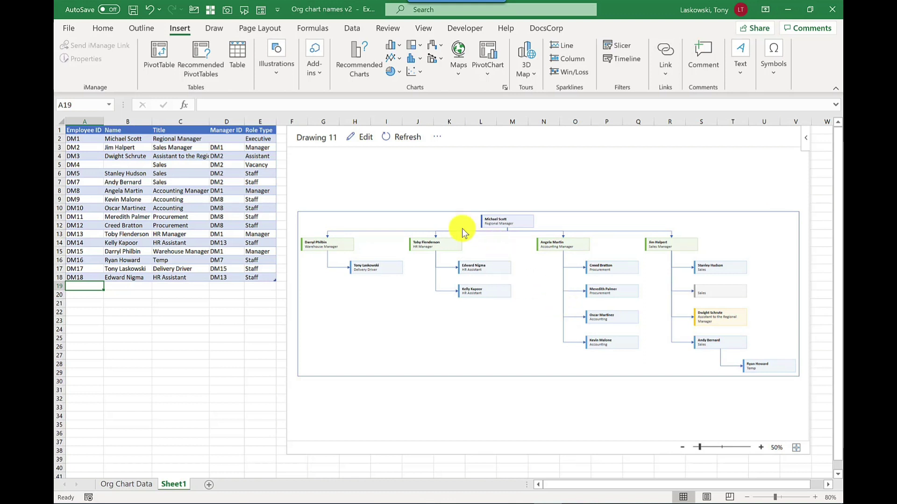
# Step: Open Drawing 11 in Visio for the web, zoom in, and close the Pan & Zoom pane
pyautogui.click(437, 140)
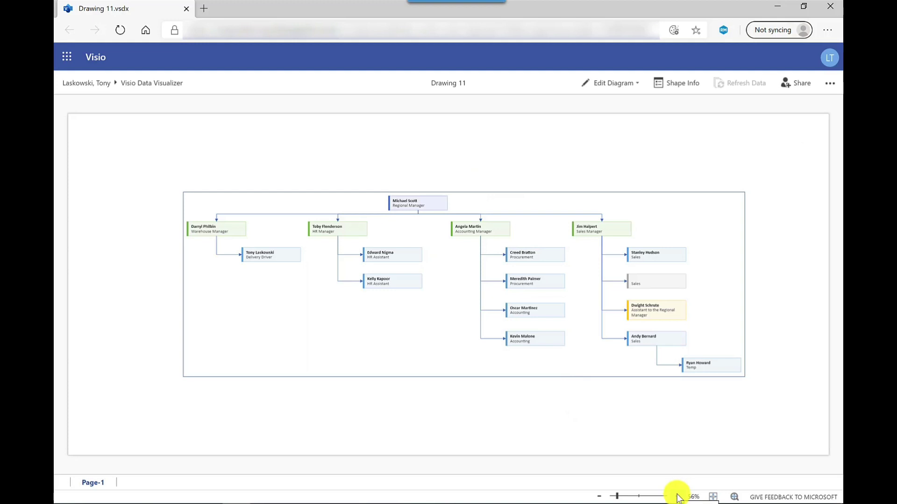
pyautogui.click(677, 497)
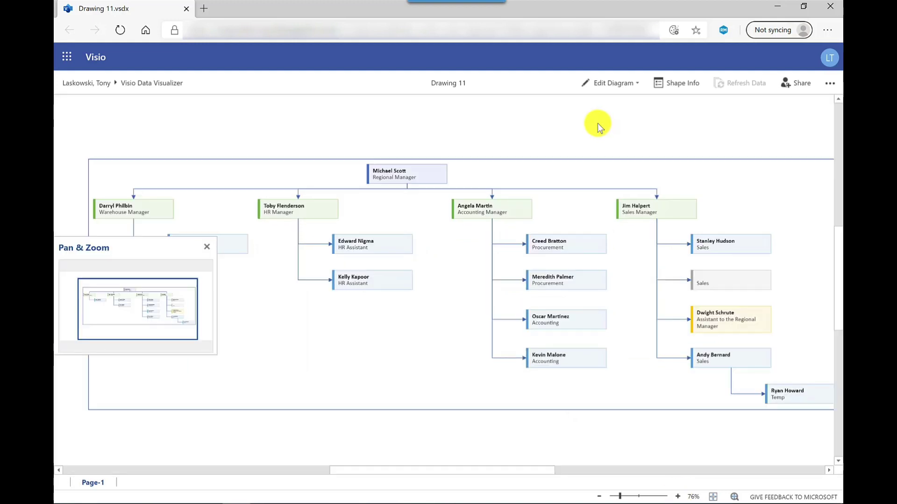
pyautogui.click(207, 247)
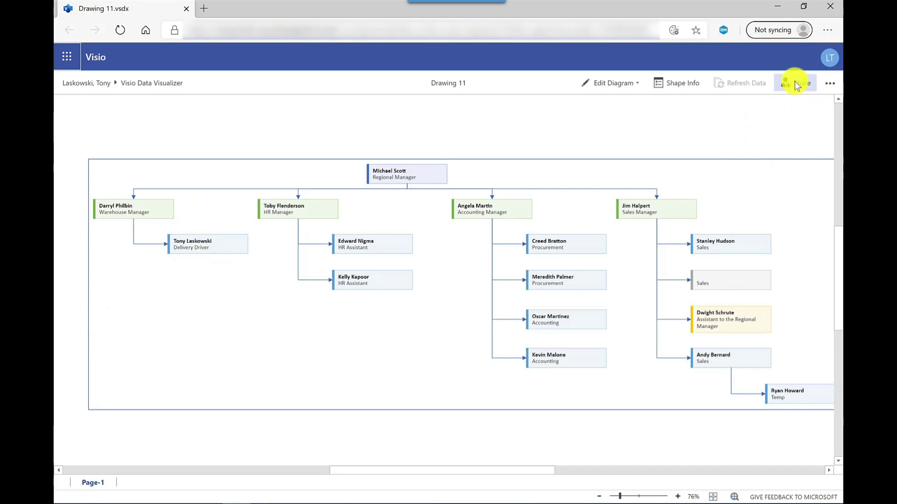
pyautogui.click(828, 88)
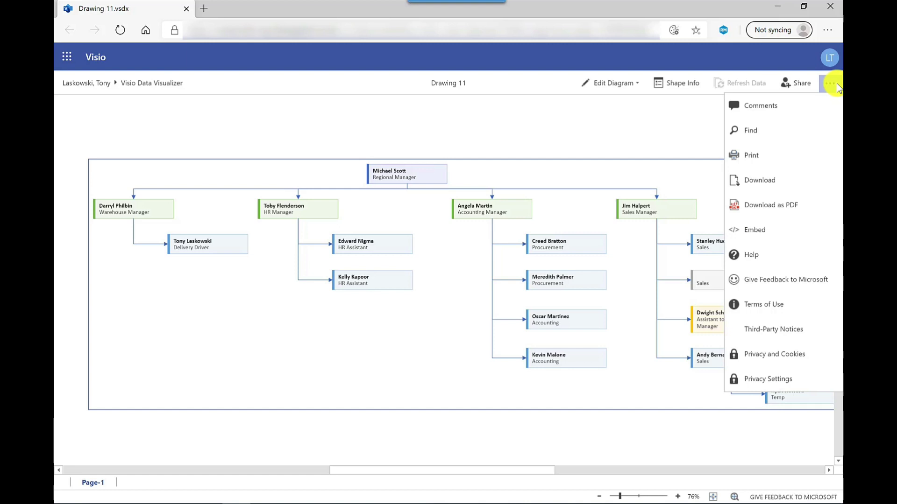
pyautogui.click(660, 133)
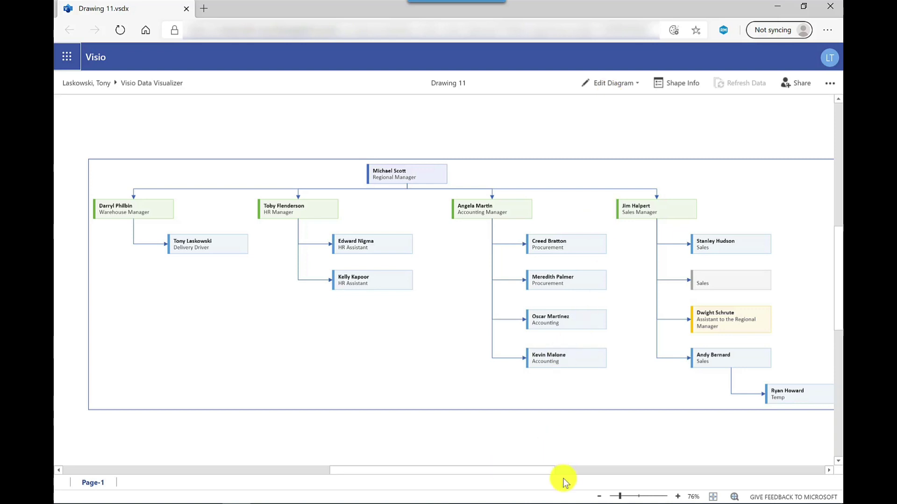
# Step: Back in Excel, set row 18's title to Accounting and manager to DM8, then refresh
pyautogui.moveTo(543, 502)
pyautogui.click(546, 448)
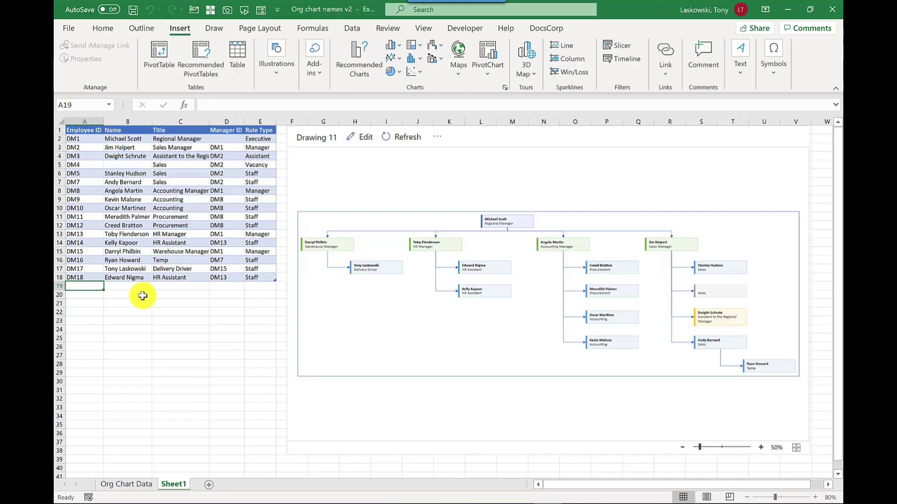
pyautogui.click(155, 277)
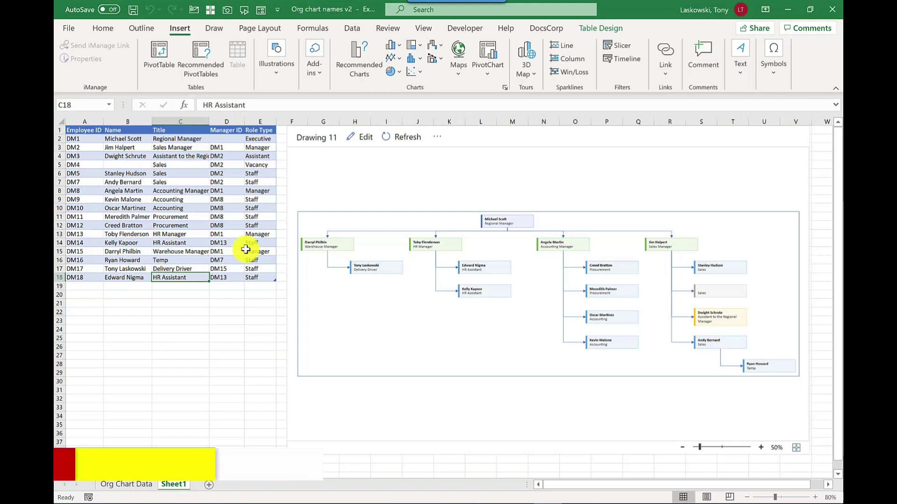
pyautogui.write('Accounting')
pyautogui.press('Tab')
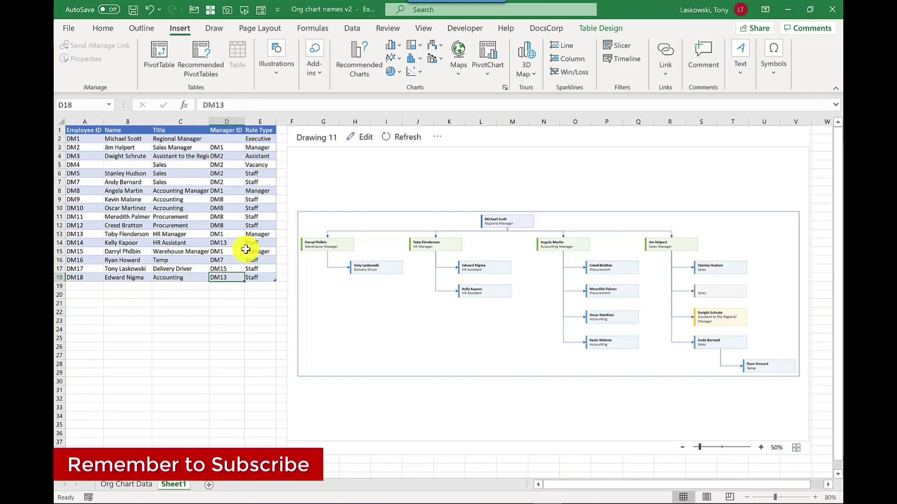
pyautogui.write('DM8')
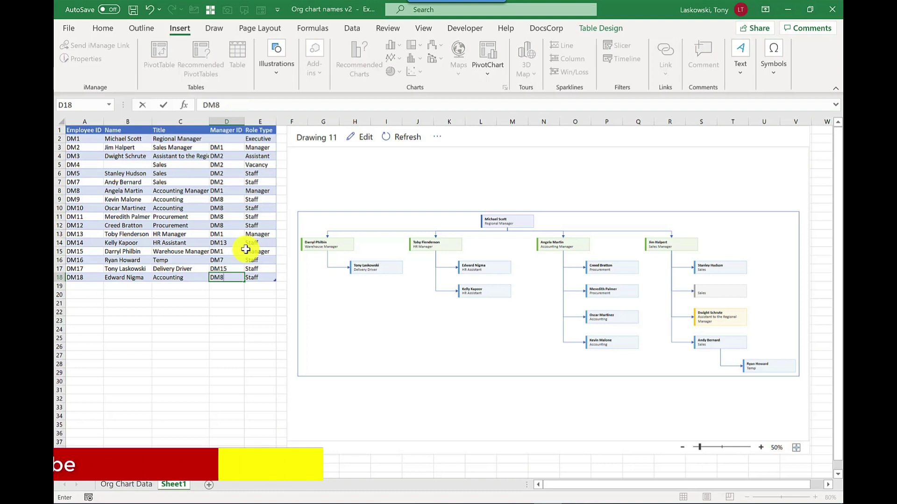
pyautogui.click(260, 329)
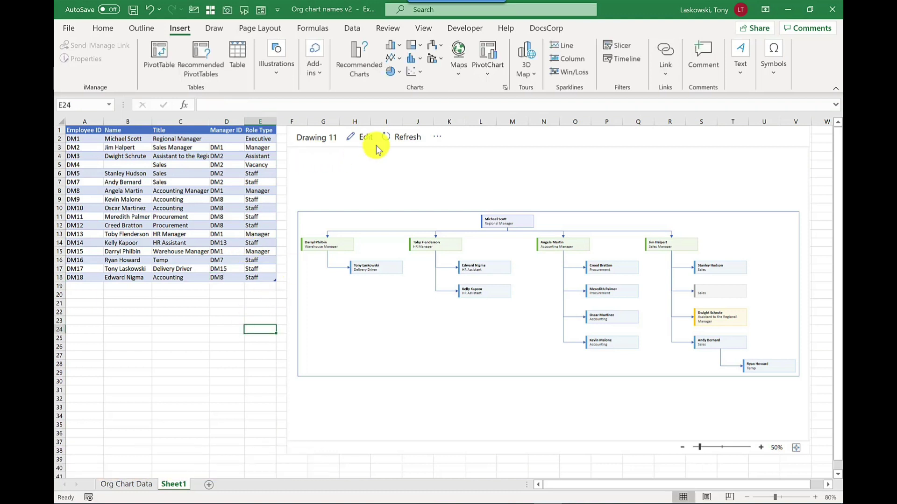
pyautogui.click(401, 140)
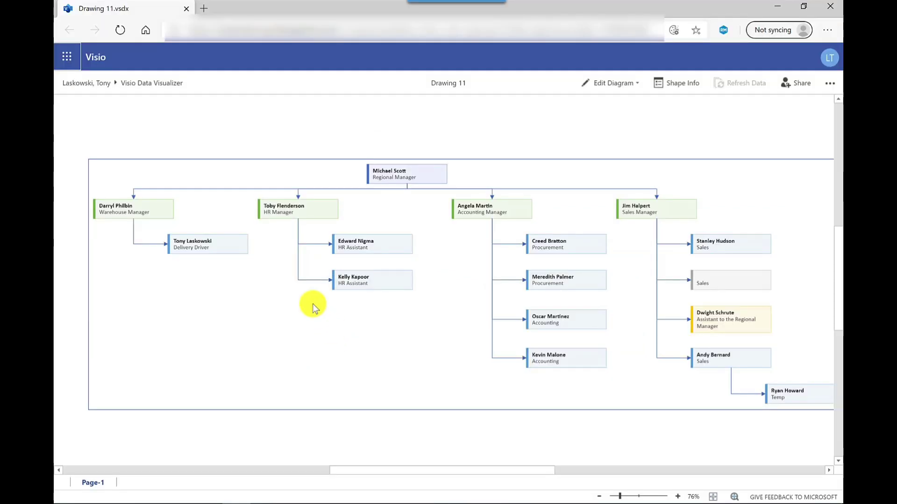
# Step: Reload the Visio web page so Drawing 11 shows the new Accounting employee
pyautogui.click(121, 30)
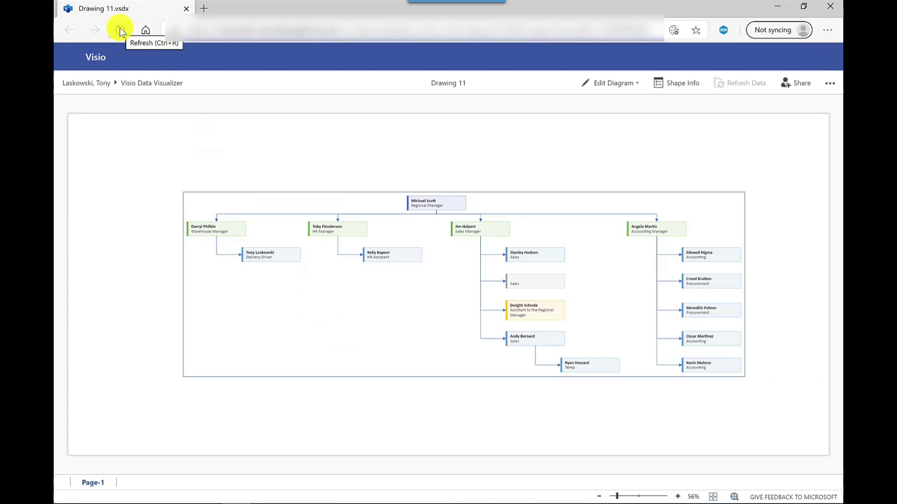